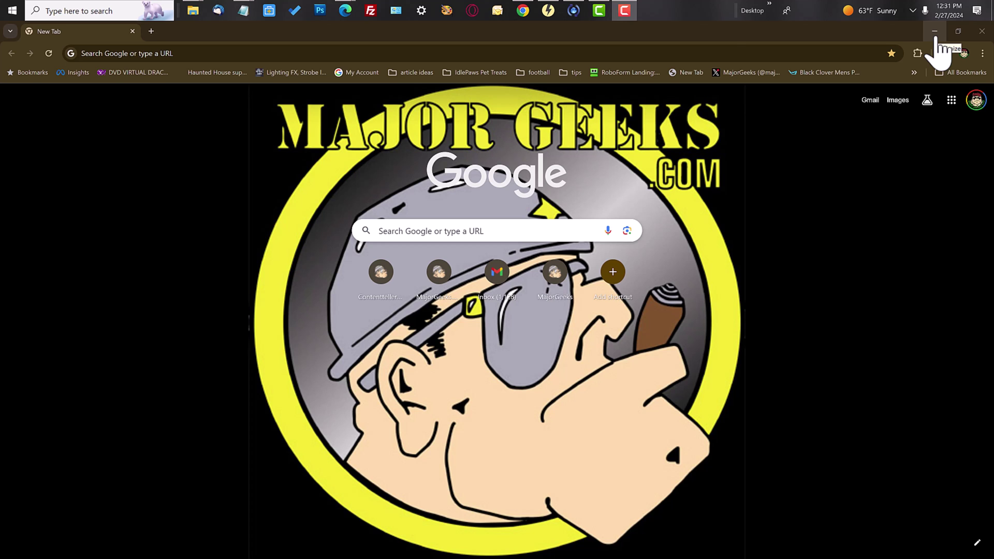
Step: Minimize the Google Chrome window so the desktop and Portable Apps folder show
click(935, 35)
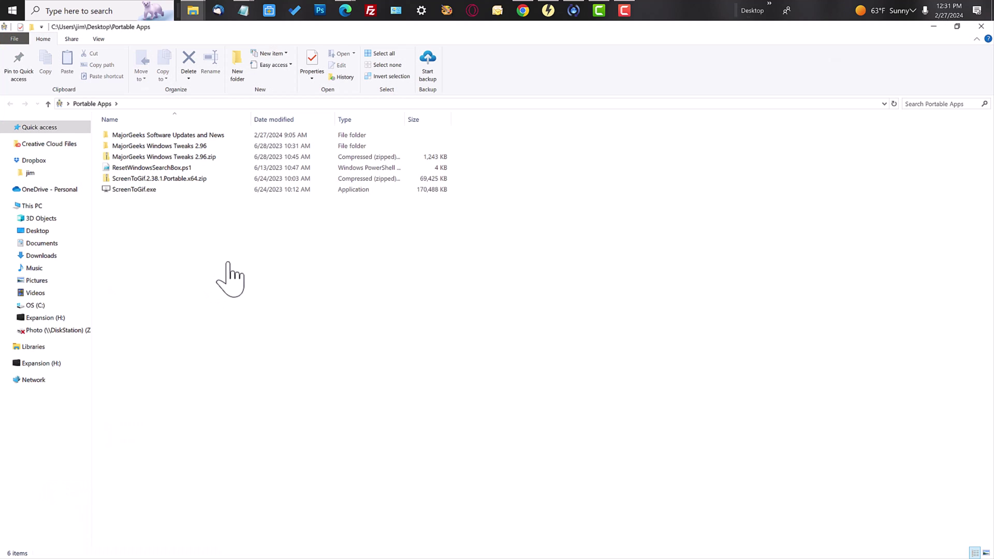
Step: Launch MajorGeeks Software Updates and News v4.01 from its folder, then minimize File Explorer
double_click(191, 135)
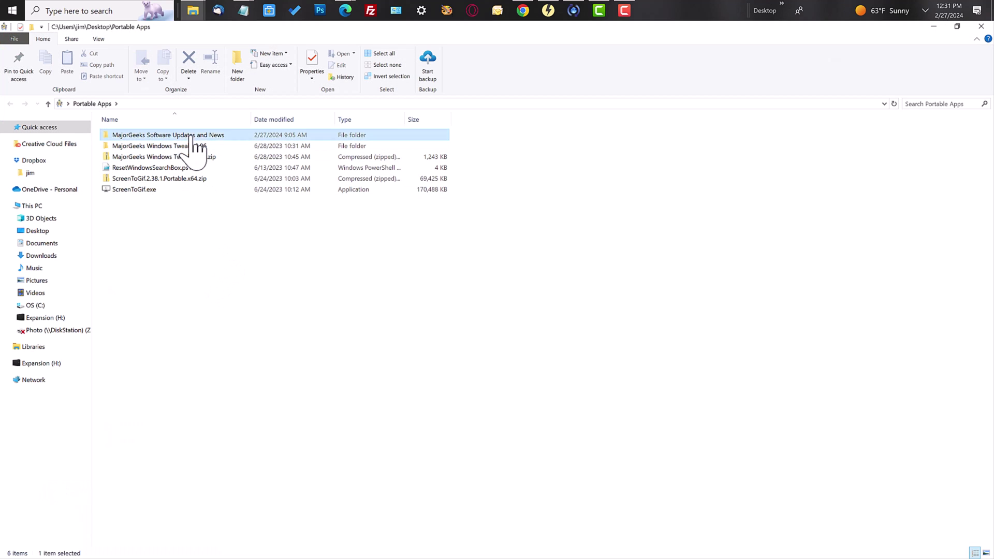
double_click(145, 146)
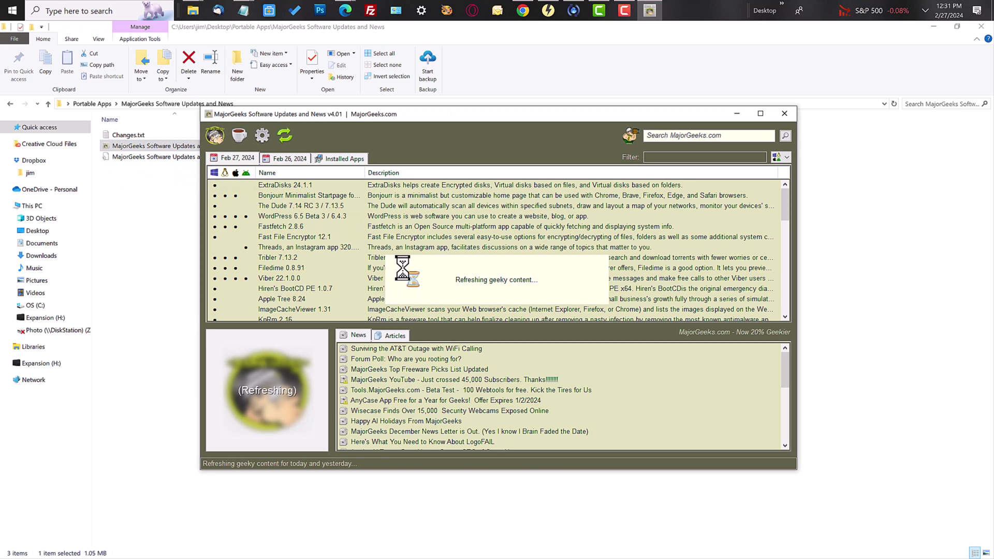
click(931, 29)
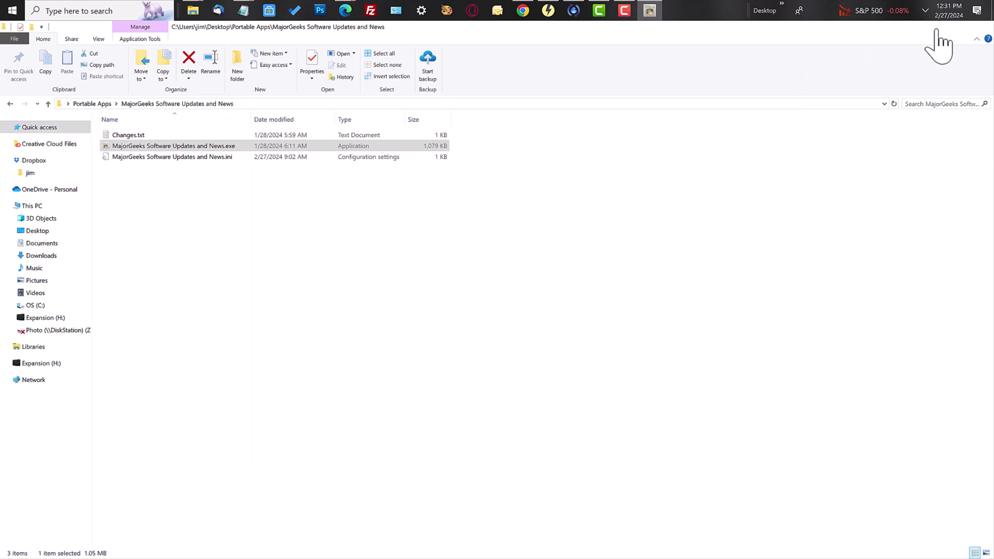
Step: Move the app window up, refresh its content, then close it to the system tray
drag(509, 118, 500, 98)
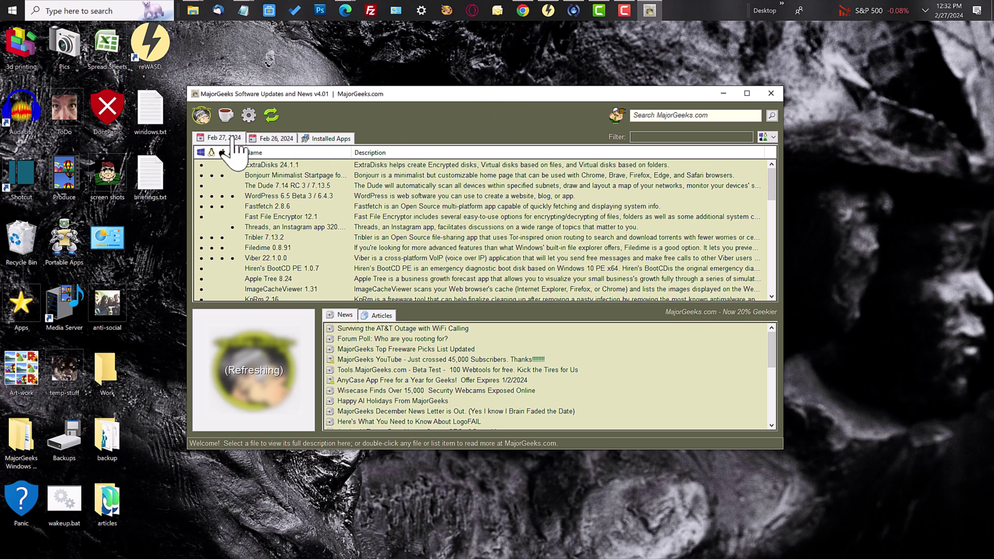
click(271, 114)
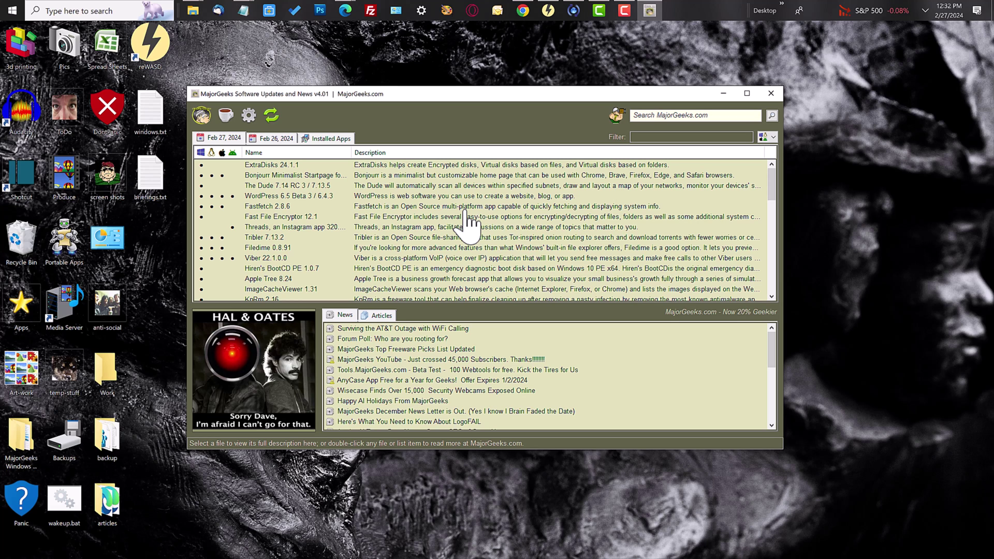
click(924, 11)
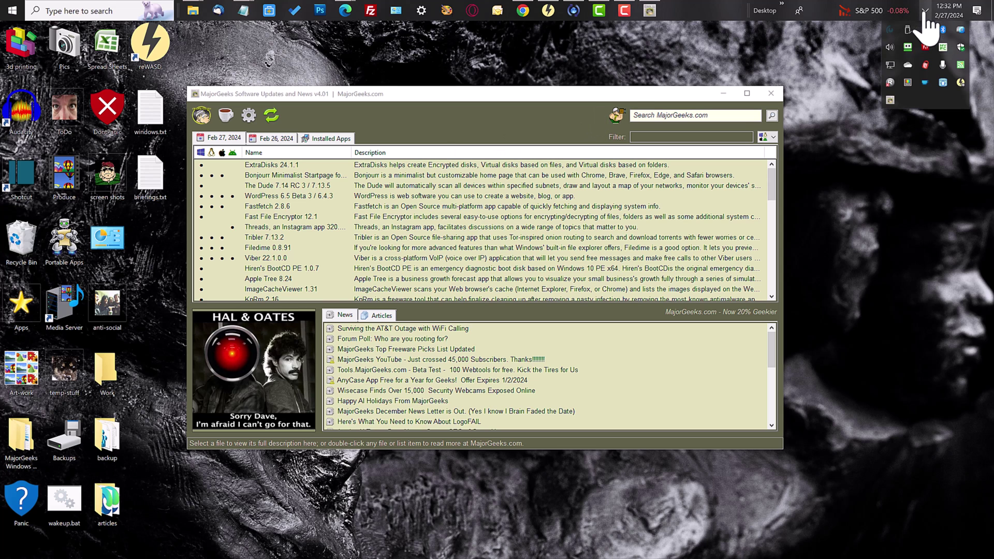
right_click(890, 101)
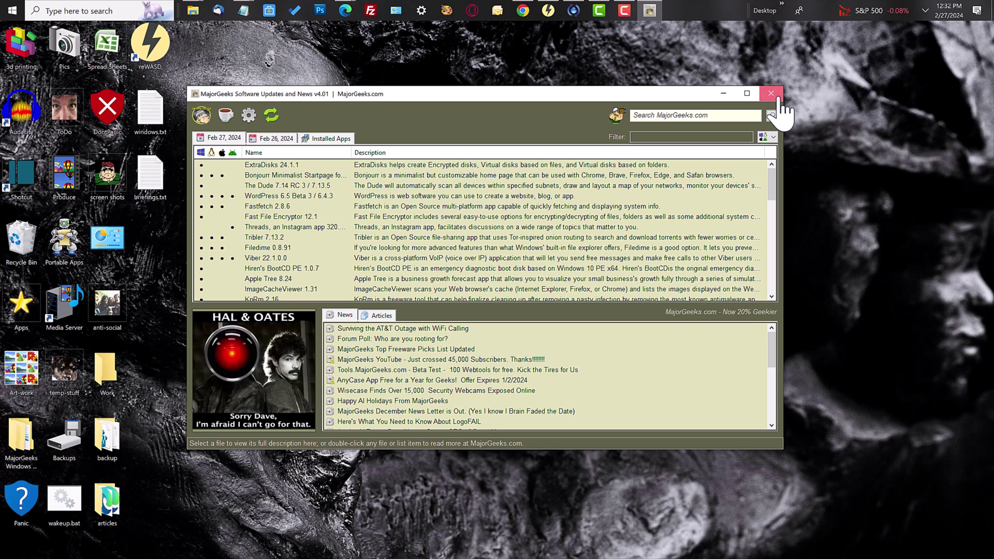
click(771, 95)
Step: Restore the app window from the tray menu and refresh its content again
click(924, 11)
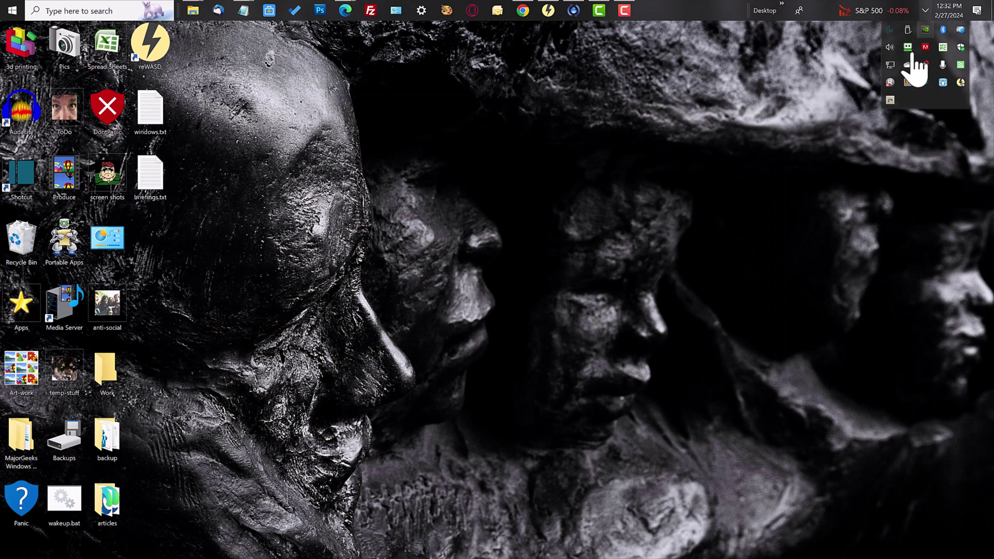
right_click(890, 101)
click(903, 107)
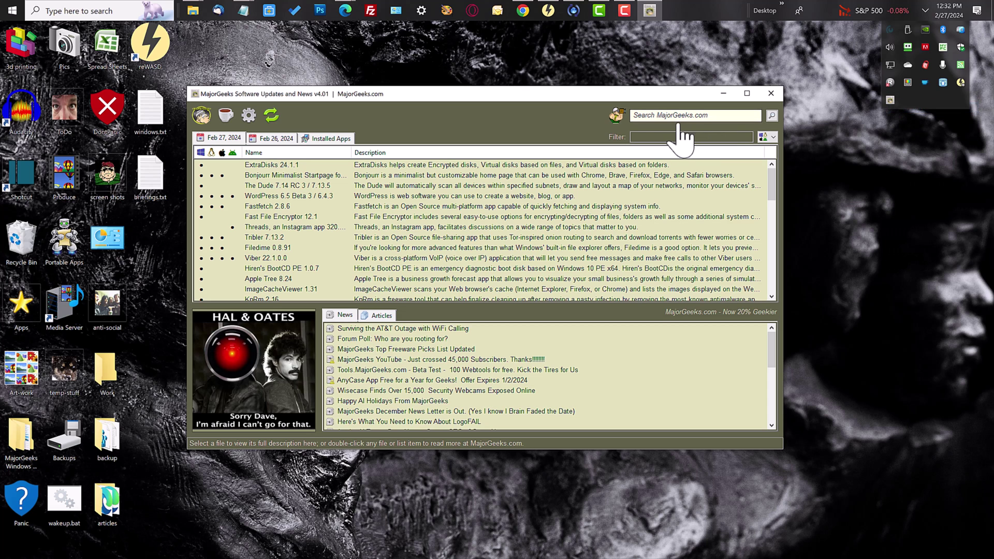
click(271, 115)
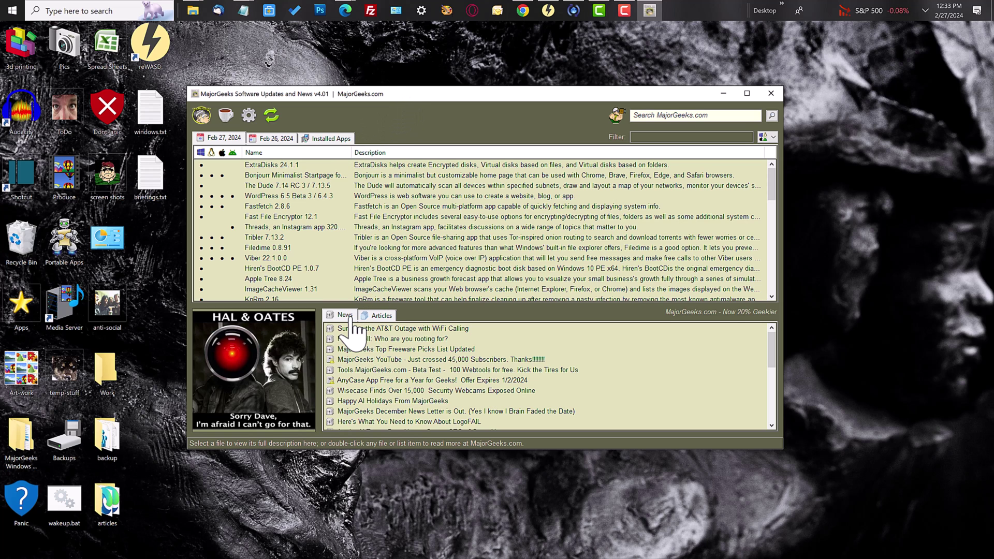
Step: Switch the lower panel from news headlines to MajorGeeks articles
click(381, 315)
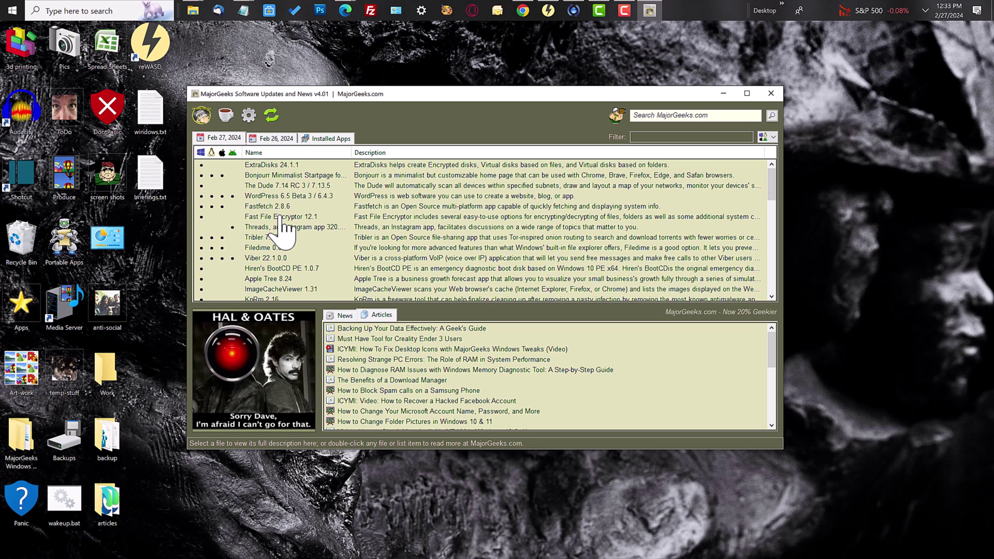
Step: View The Dude's download page in Edge, then close that tab
double_click(283, 187)
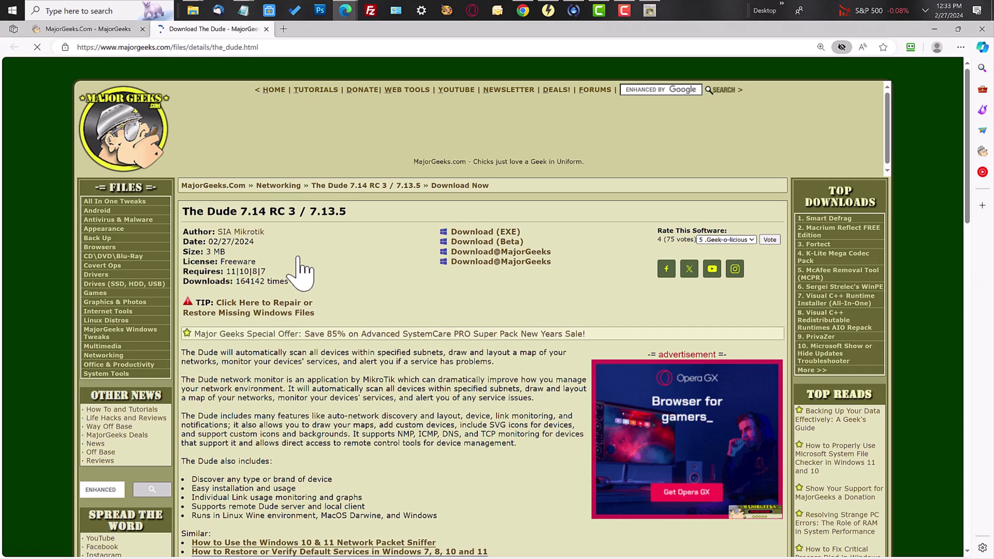
scroll(300, 269, down, 5)
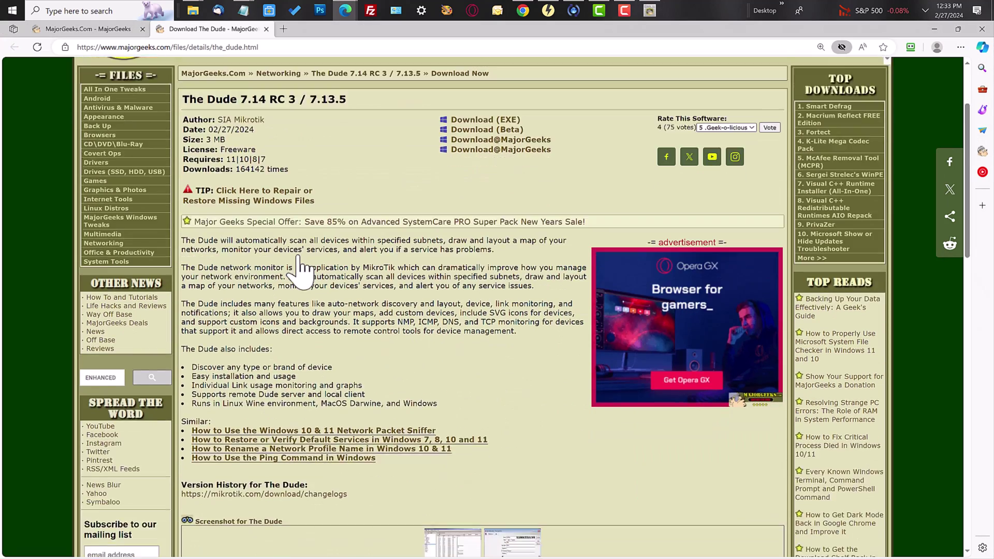
scroll(300, 269, up, 5)
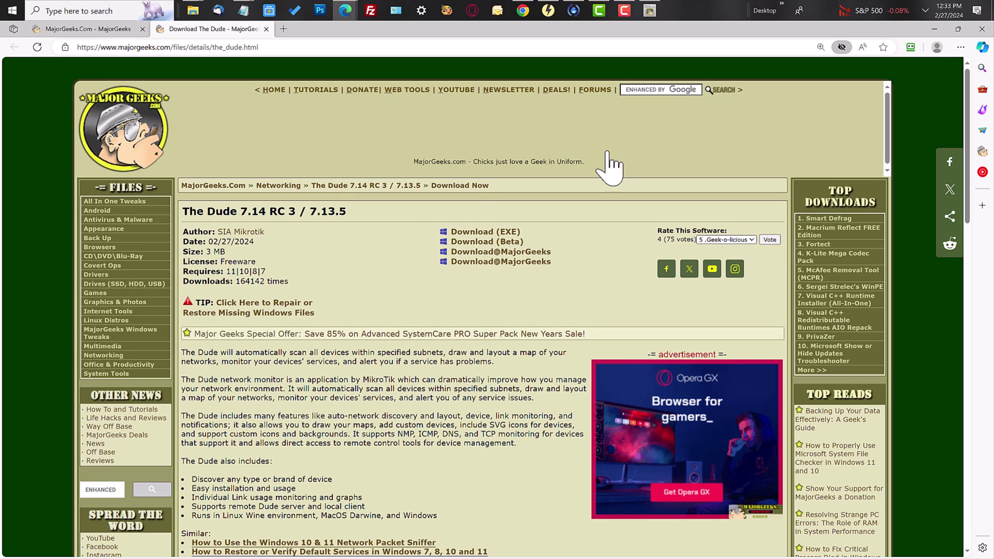
click(266, 29)
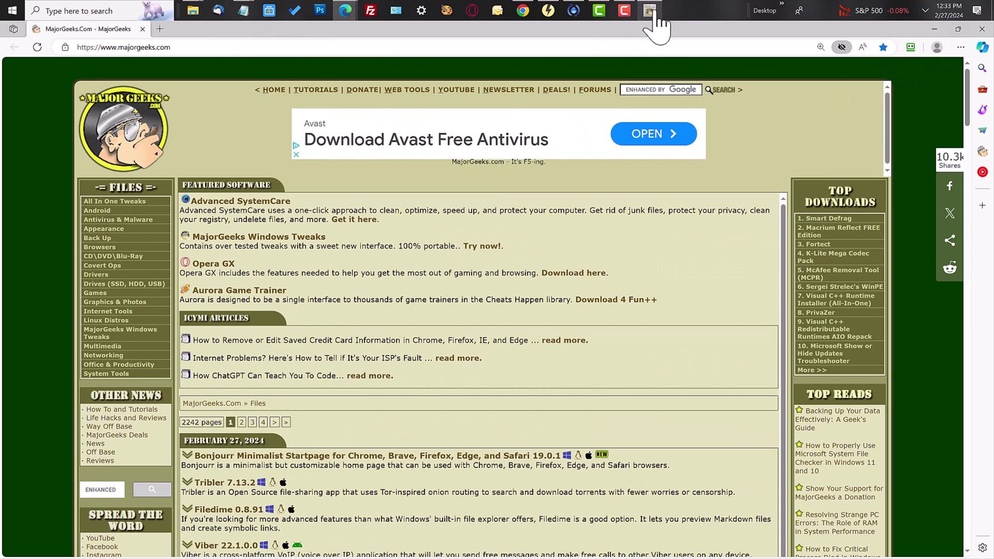
Step: Open and read the 'Backing Up Your Data Effectively' article in Edge, then close its tab
click(649, 10)
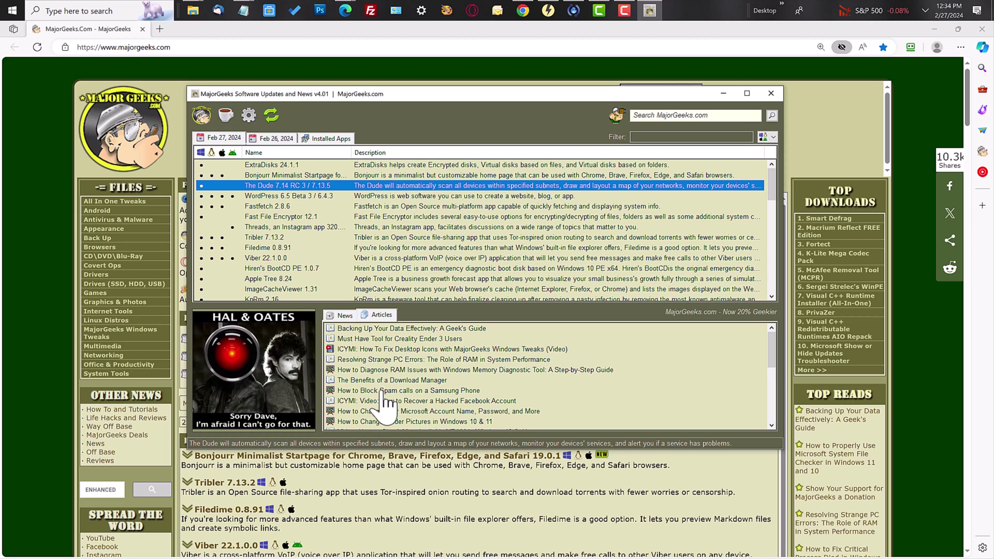
double_click(409, 328)
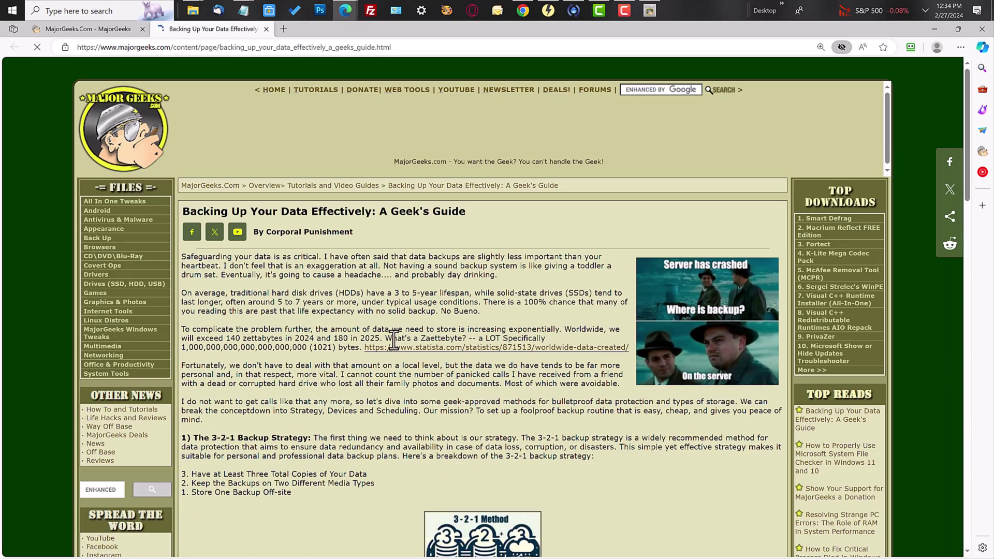
scroll(394, 340, down, 2)
scroll(395, 340, down, 15)
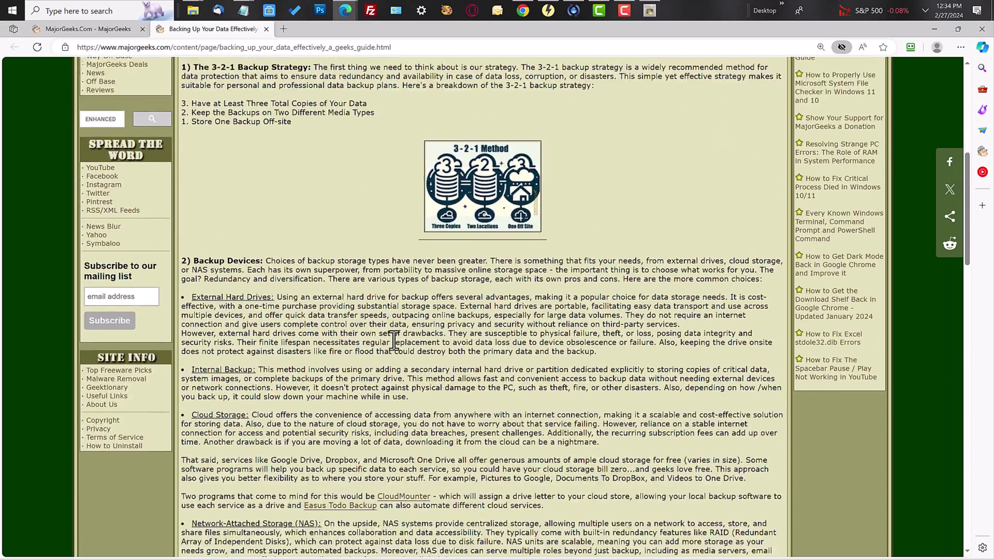
scroll(394, 339, up, 20)
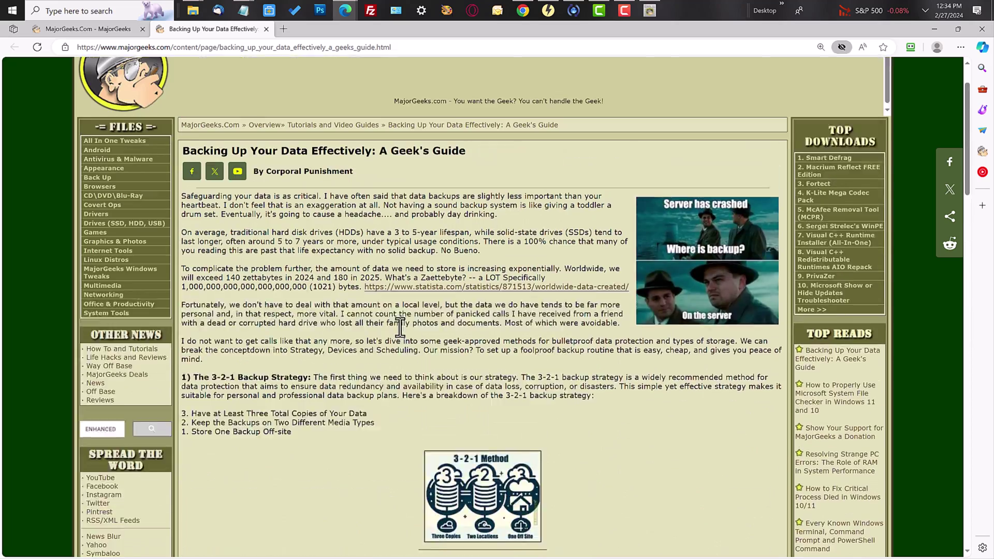
click(266, 29)
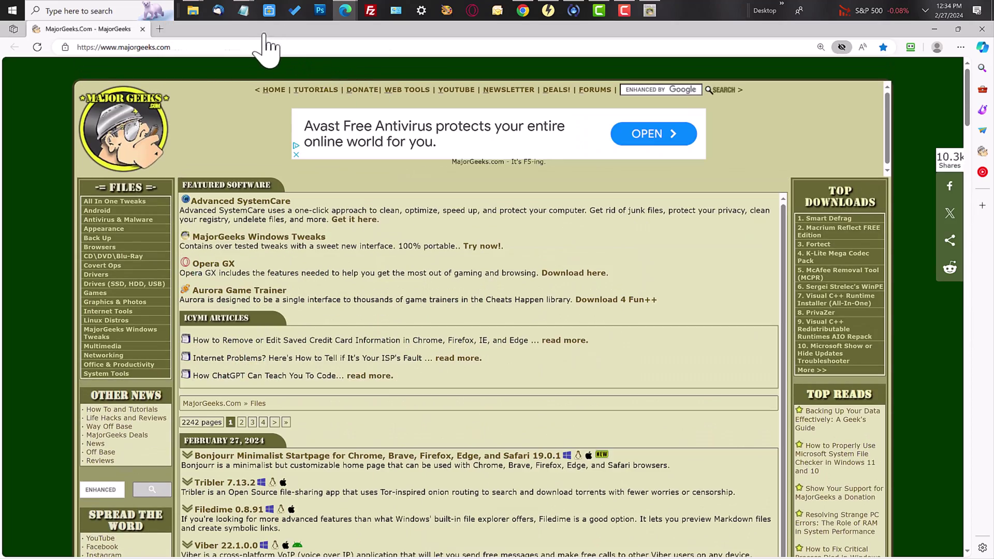
Step: Bring the MajorGeeks app to the front and minimize Edge behind it
click(650, 10)
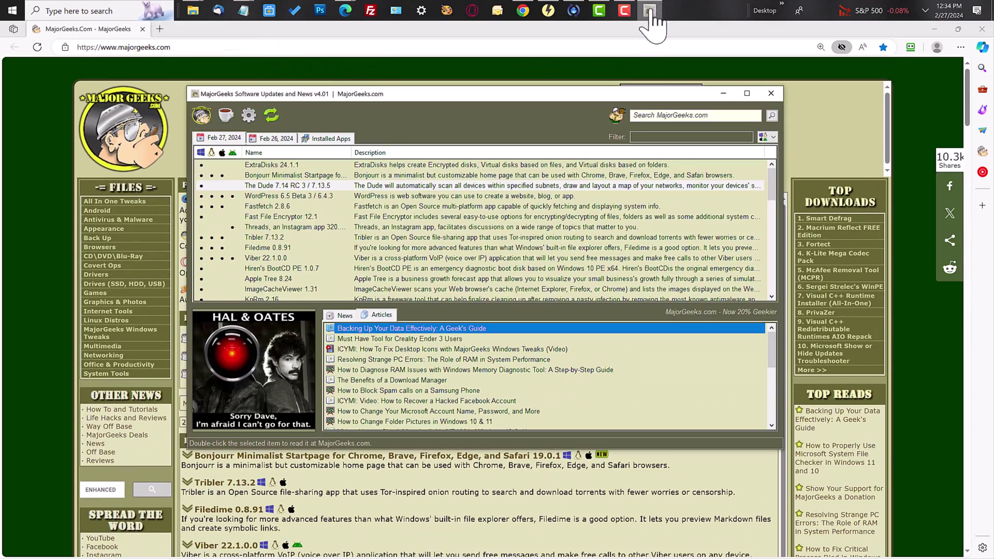
click(934, 29)
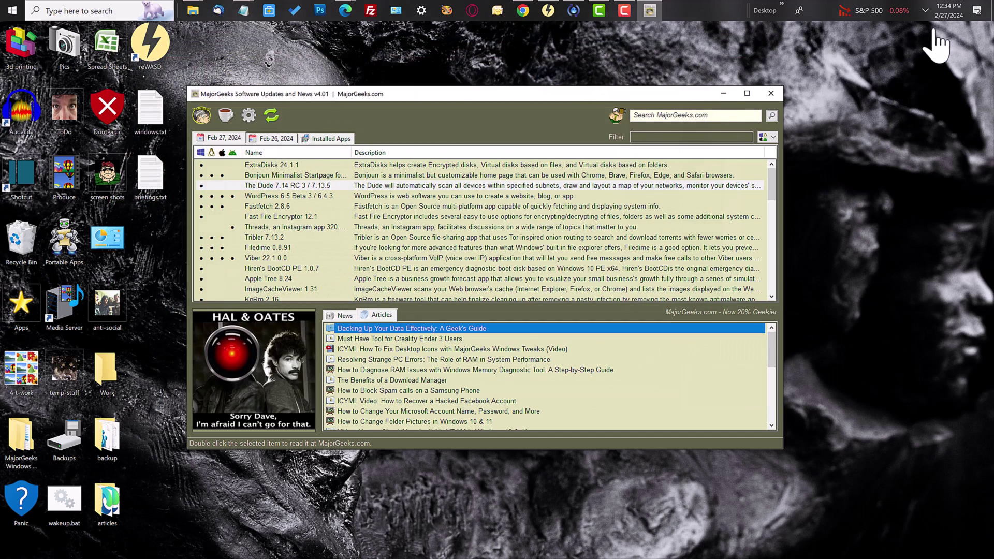
click(323, 141)
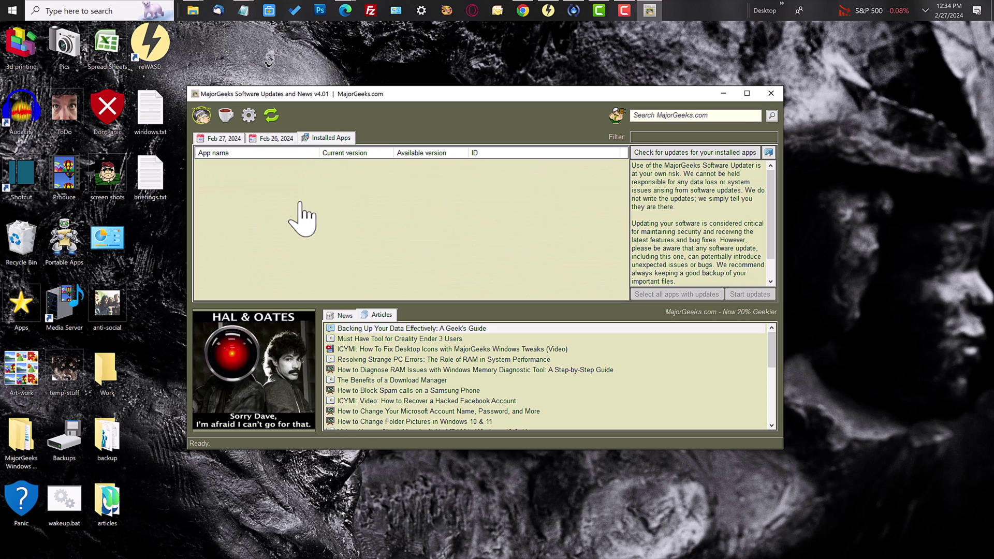
click(689, 151)
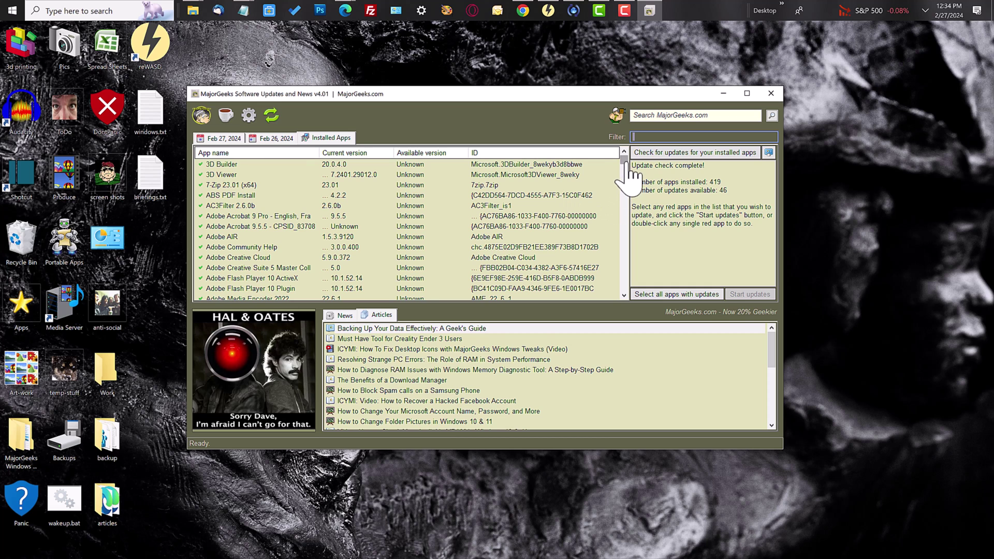
drag(626, 167, 628, 172)
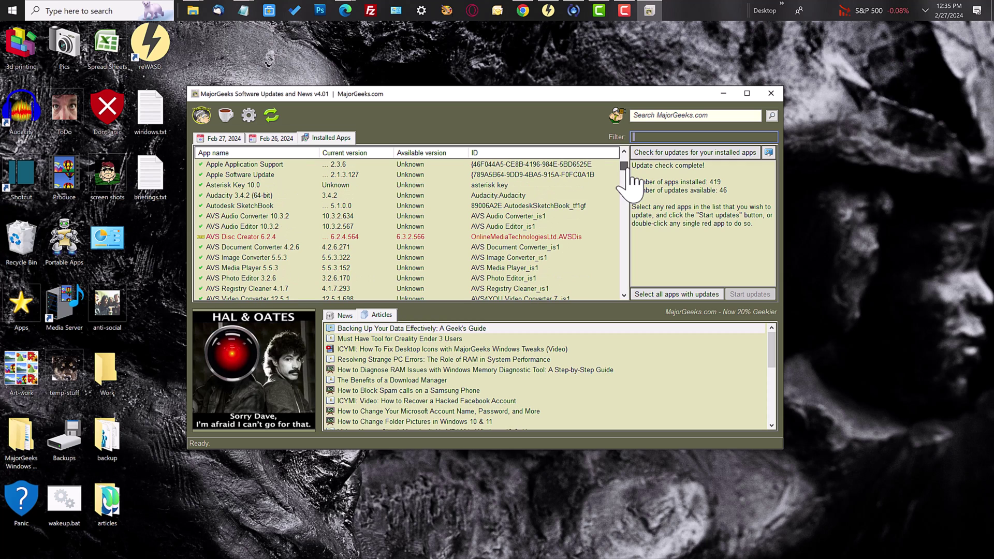
click(235, 239)
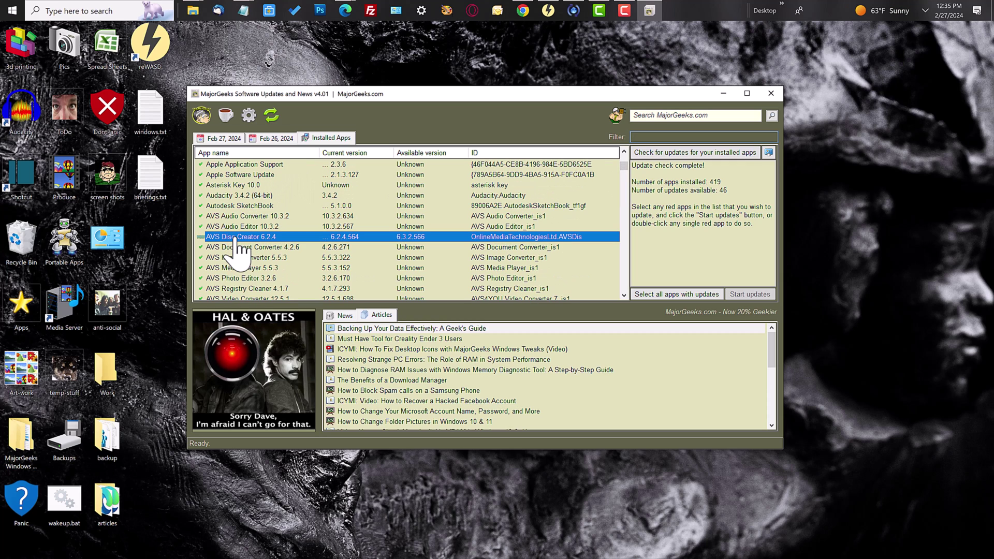
click(210, 247)
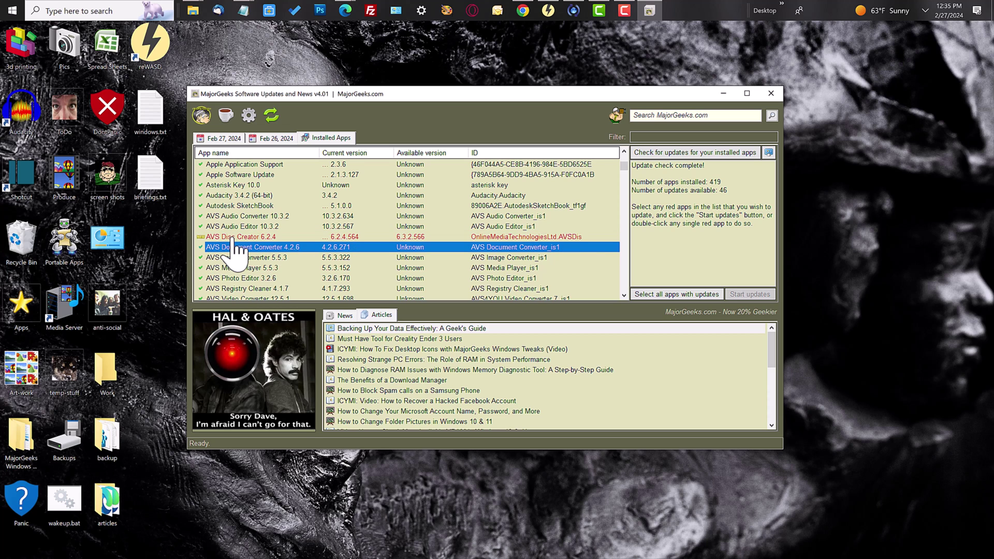
scroll(285, 256, down, 3)
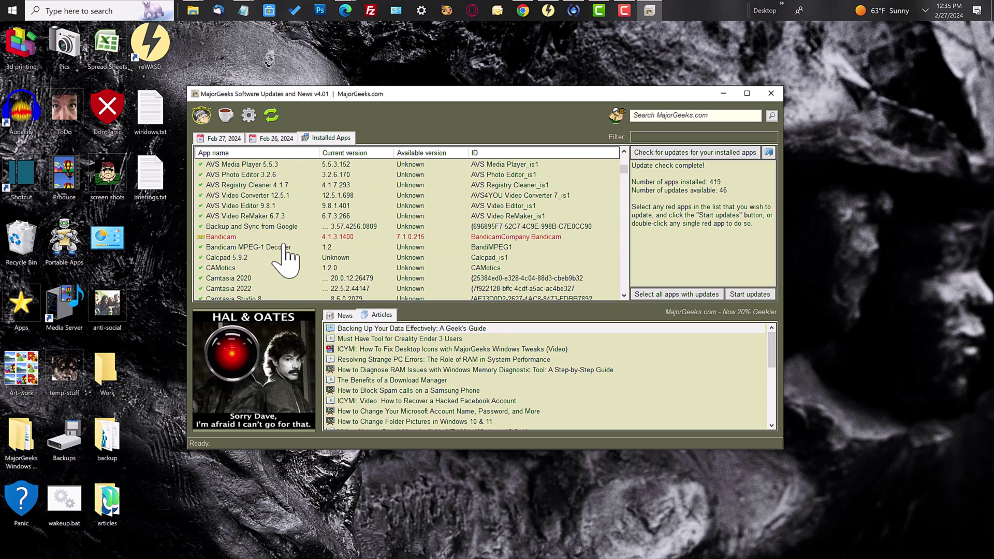
click(263, 238)
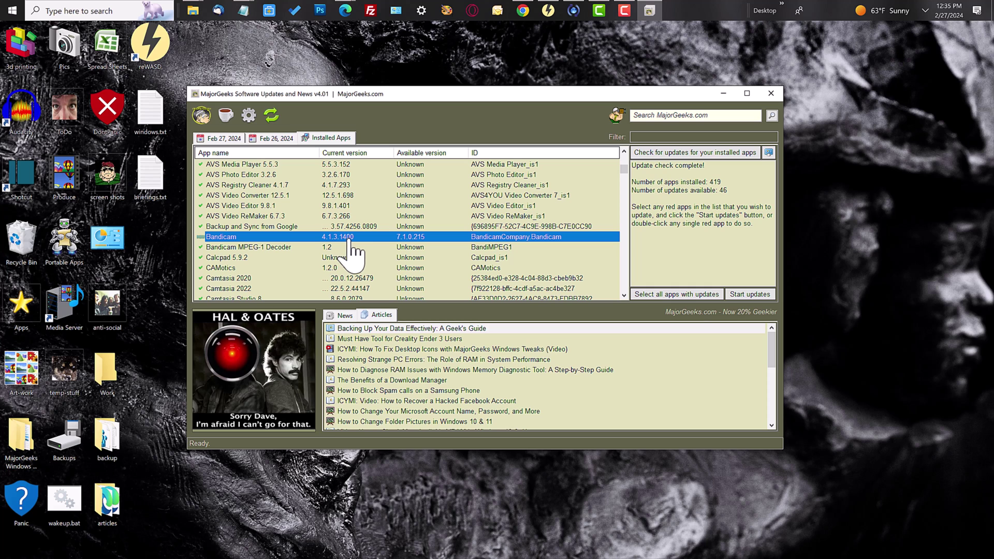
scroll(353, 254, down, 2)
scroll(353, 254, down, 2)
scroll(352, 241, up, 4)
click(655, 293)
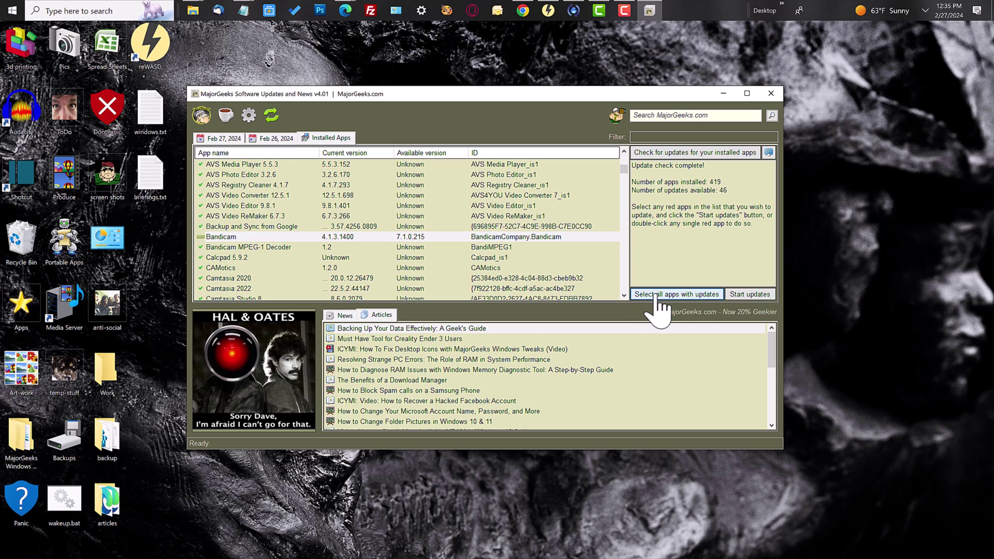
scroll(629, 182, up, 4)
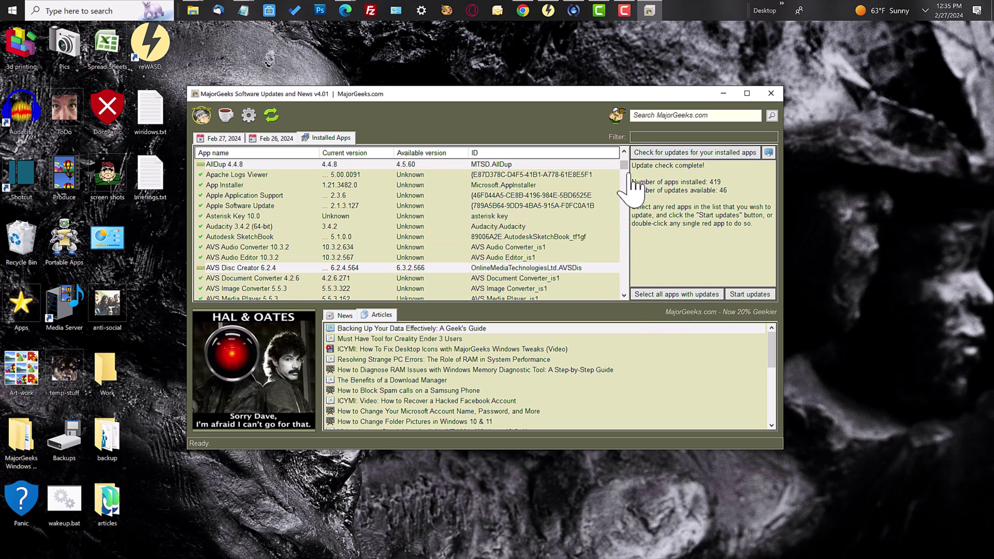
scroll(515, 251, down, 7)
scroll(515, 251, down, 2)
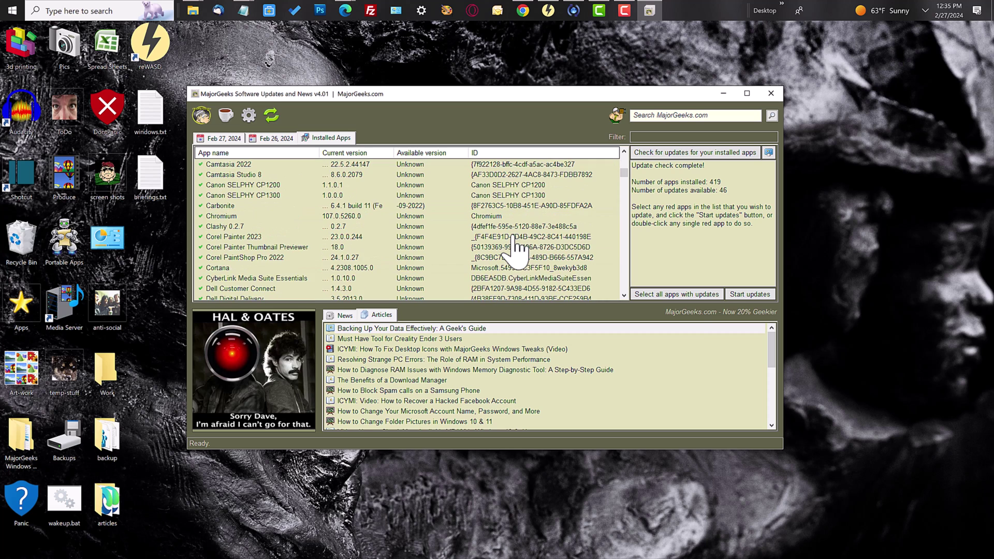
scroll(515, 251, up, 4)
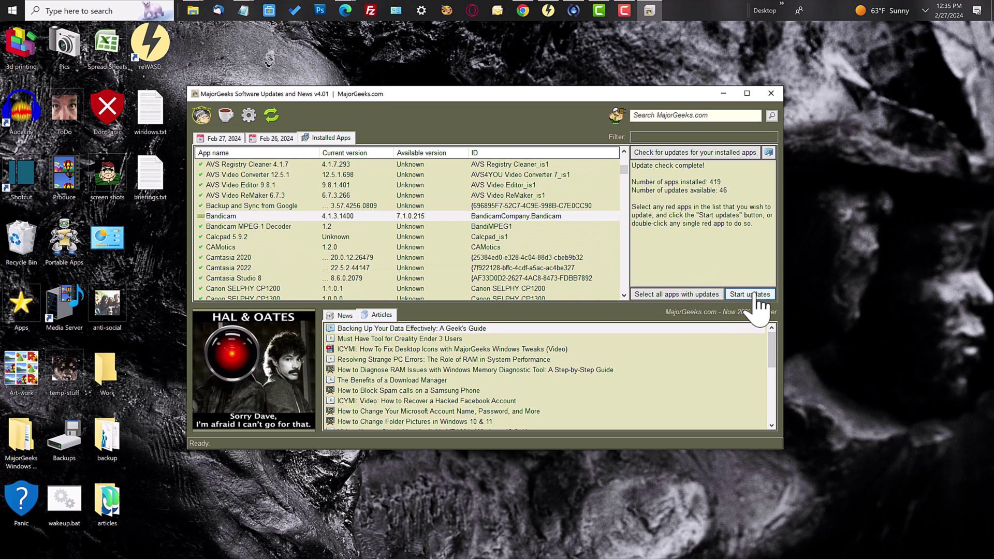
scroll(626, 248, up, 5)
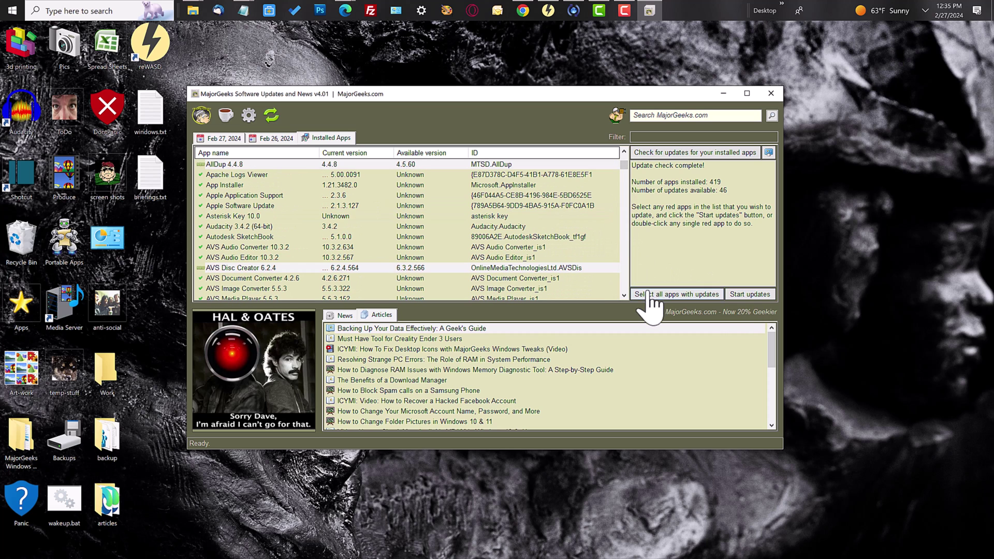
scroll(336, 186, up, 5)
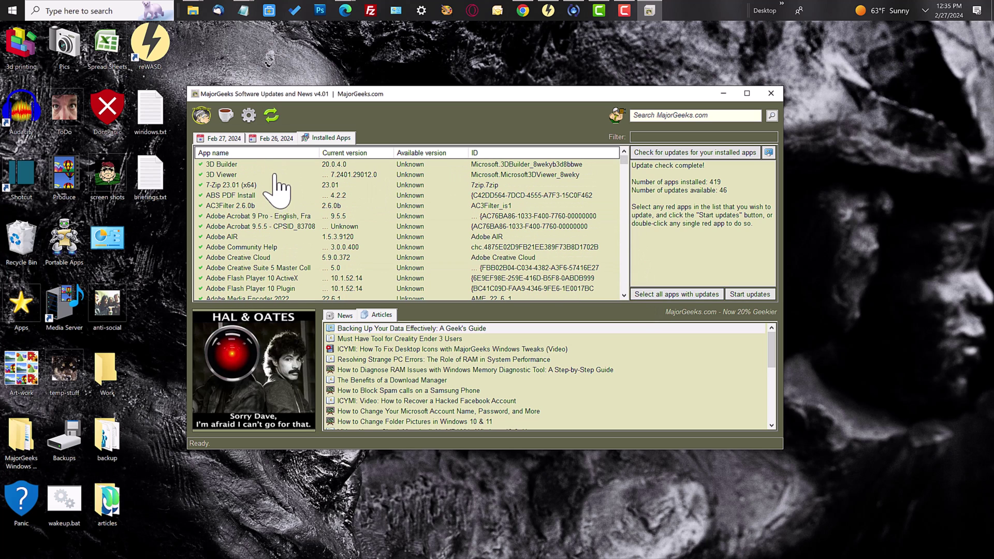
click(259, 181)
scroll(257, 185, down, 5)
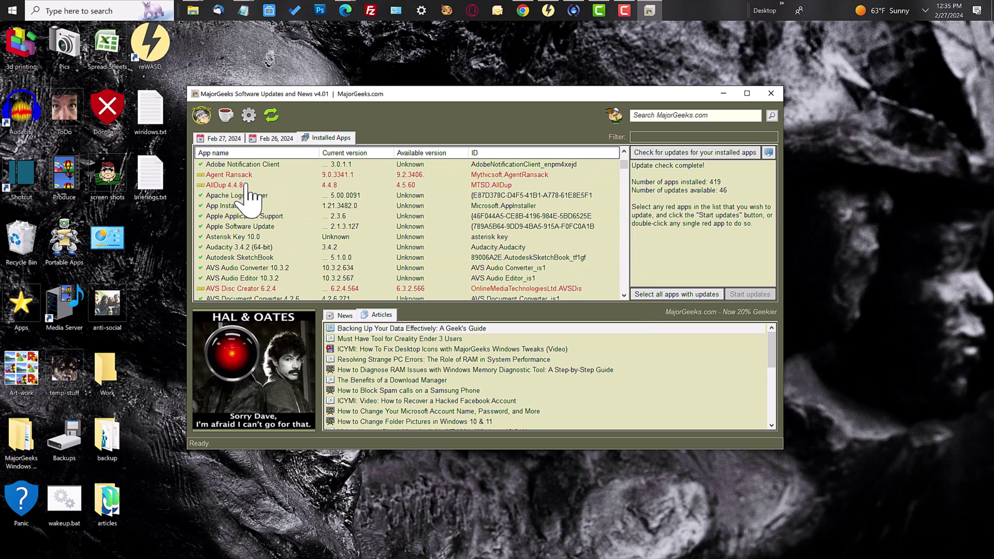
click(245, 186)
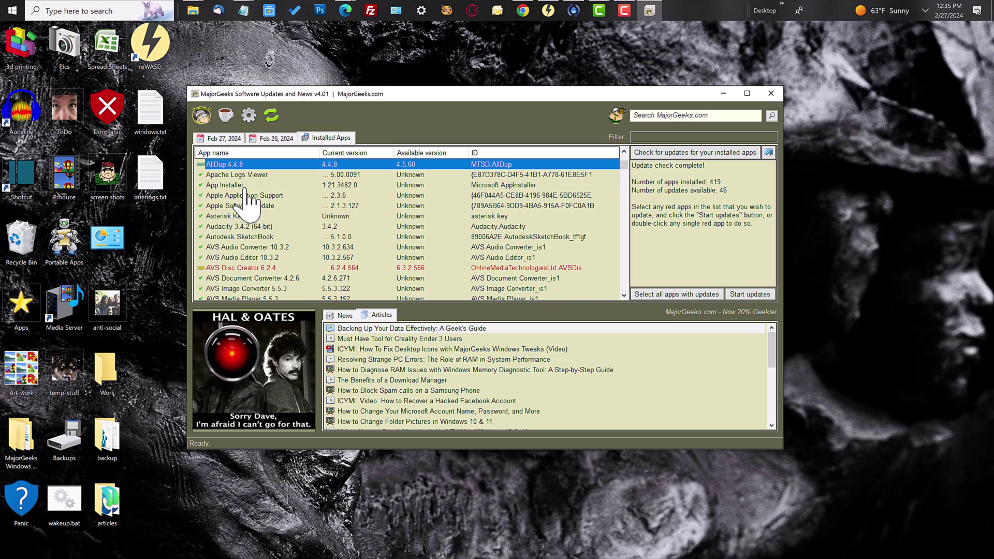
click(259, 268)
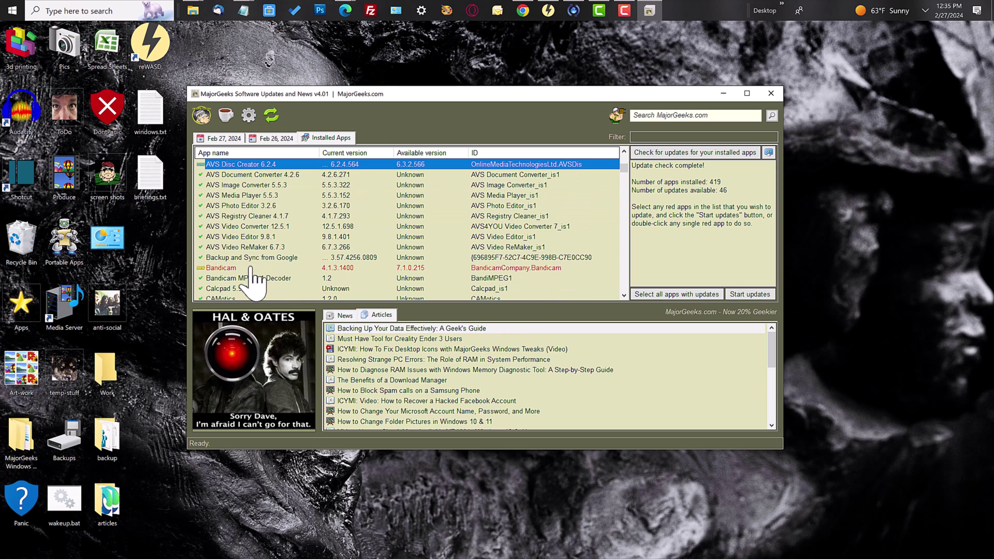
click(259, 267)
scroll(257, 276, down, 3)
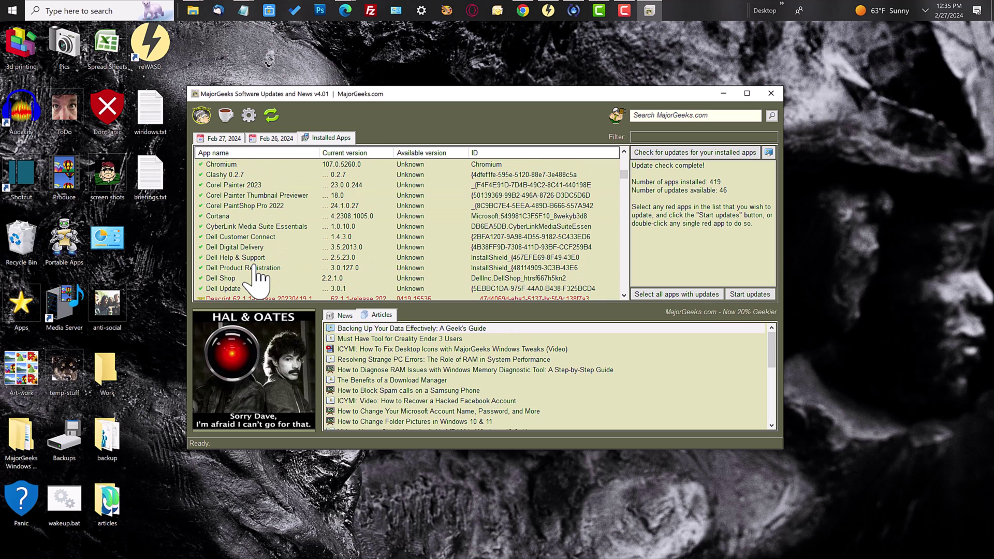
scroll(257, 277, up, 2)
scroll(263, 275, down, 4)
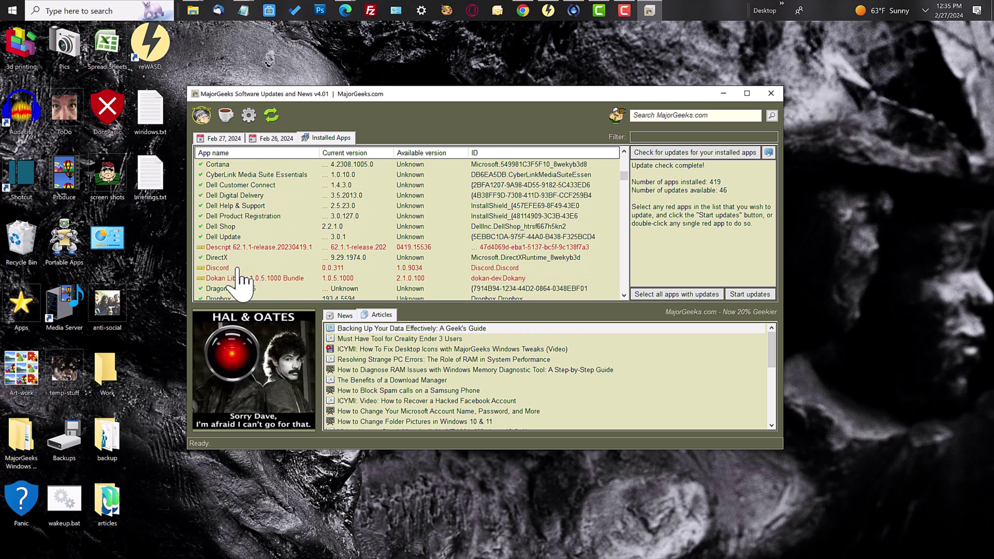
Step: Select DuckDuckGo (0.66.1.0, 0.68.0.0 available), passing over Discord and Dokan Library
click(251, 269)
click(256, 279)
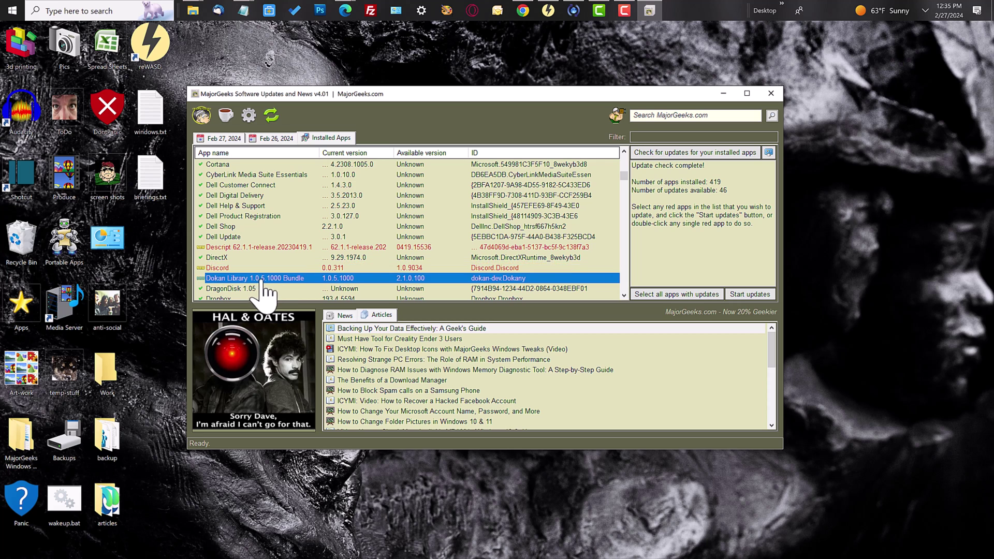
click(236, 228)
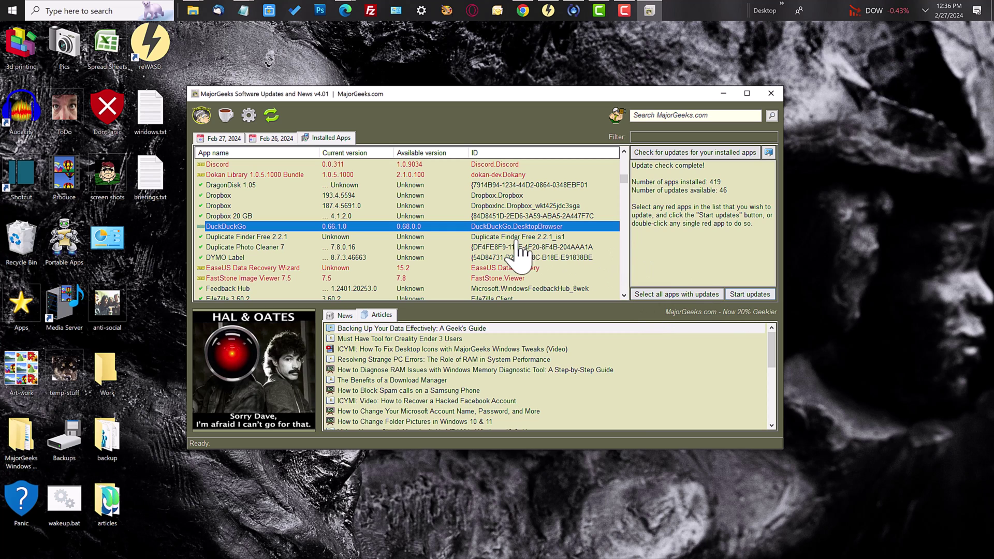
Step: Update DuckDuckGo to 0.68.0.0 and keep it selected once installation succeeds
double_click(478, 228)
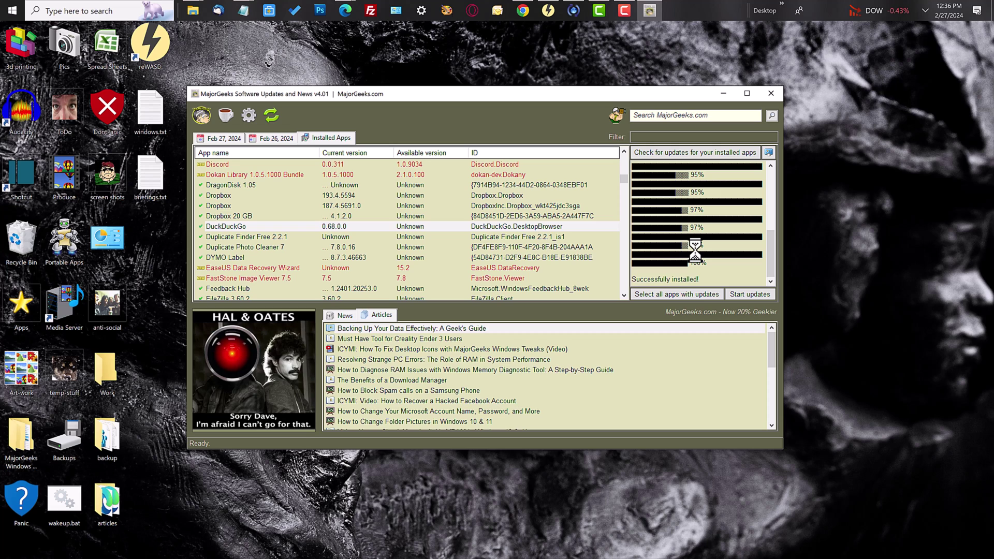
click(252, 236)
key(Up)
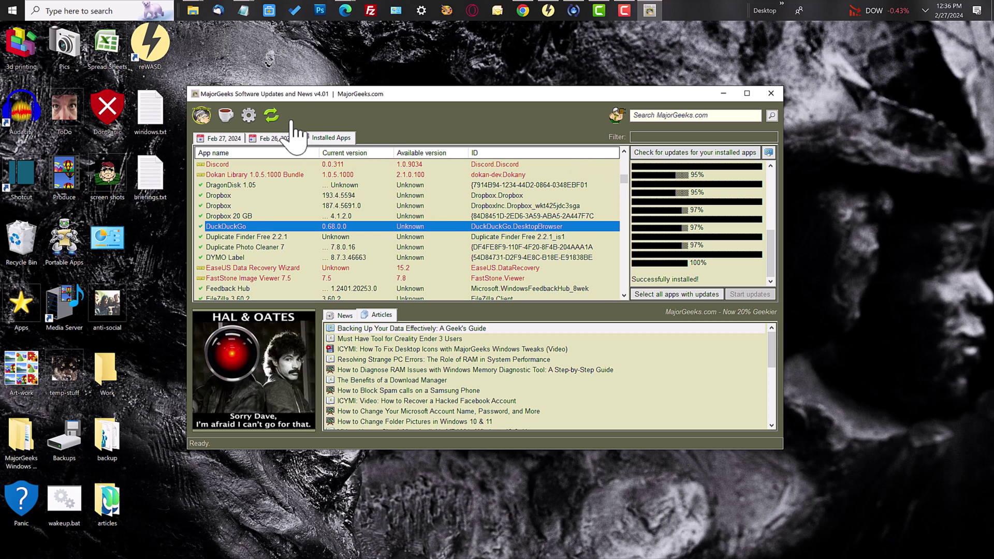
Step: Re-check installed apps (45 updates now available), then return to the Feb 27 file list
click(699, 152)
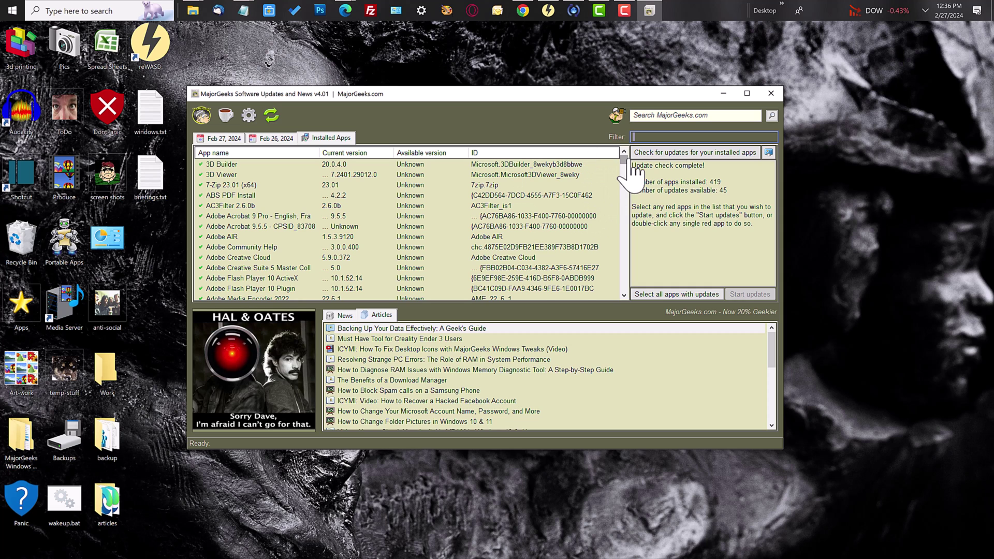
scroll(626, 171, down, 4)
scroll(629, 179, down, 4)
scroll(532, 207, down, 4)
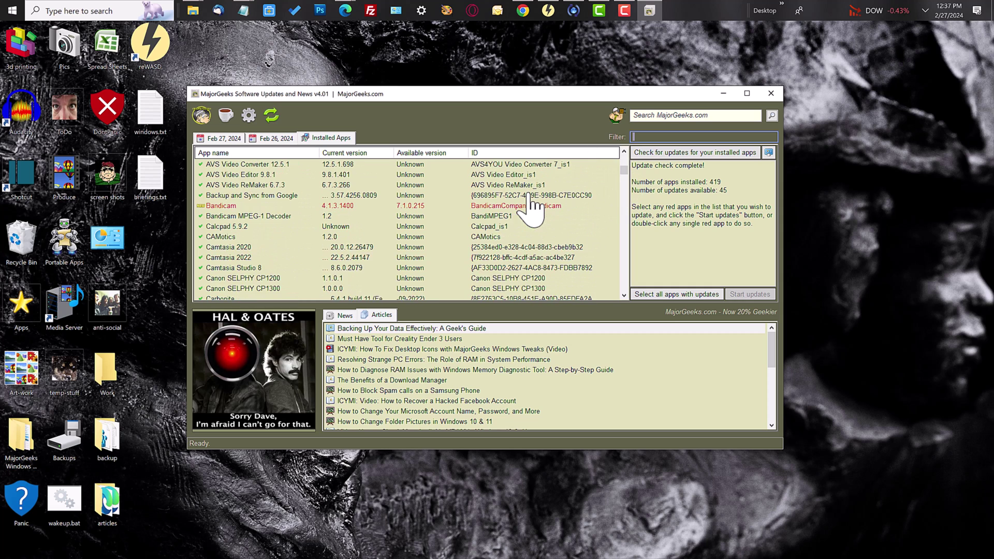
scroll(532, 207, down, 12)
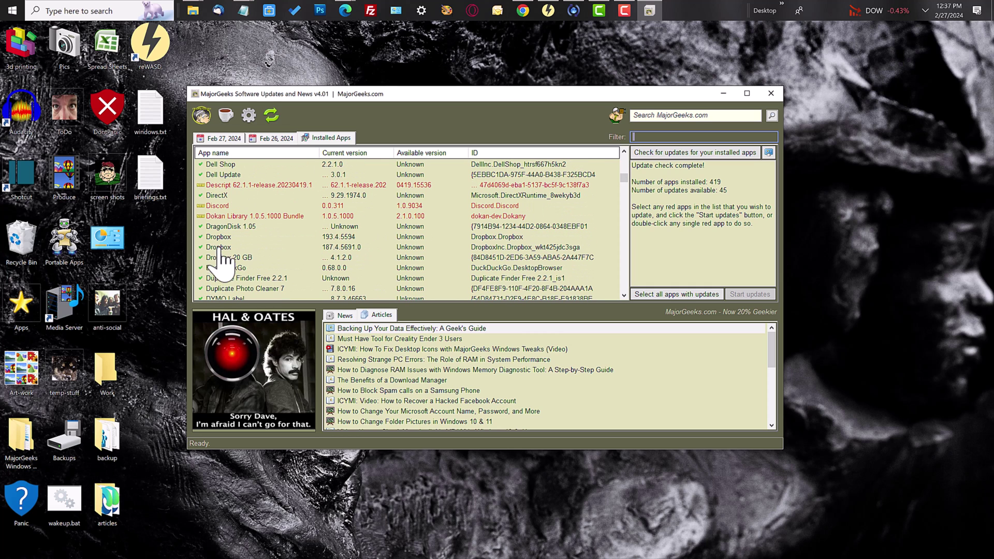
scroll(260, 262, down, 2)
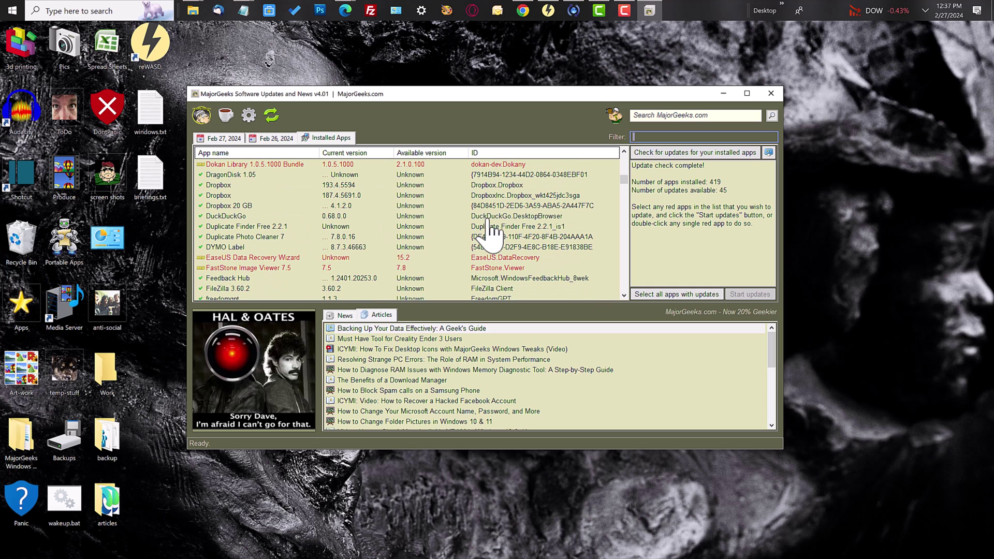
click(274, 138)
click(224, 138)
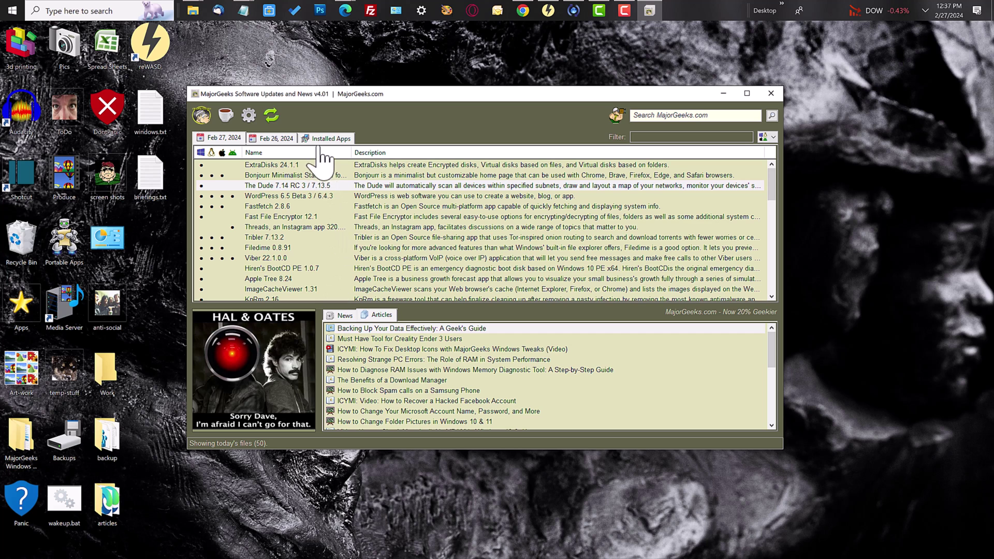
click(326, 139)
click(273, 138)
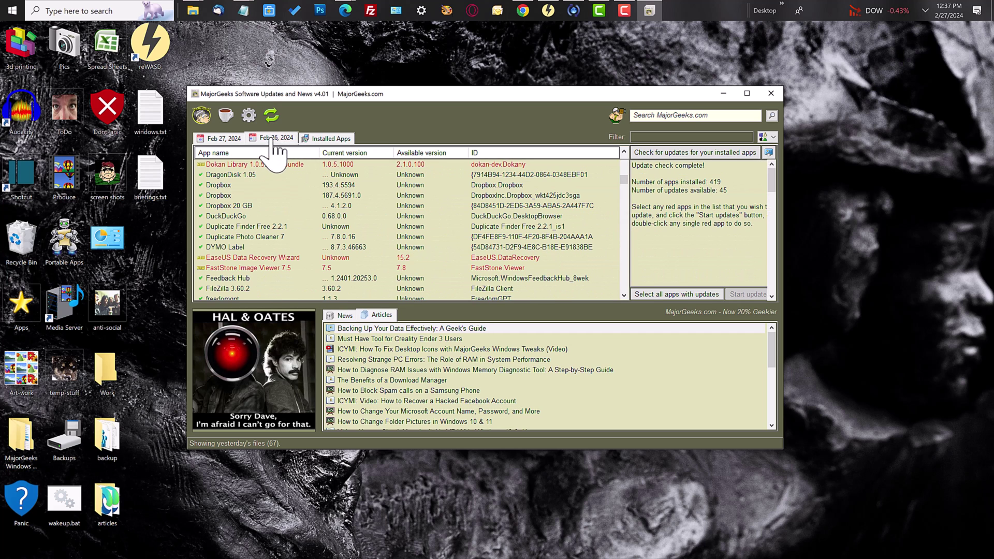
click(221, 139)
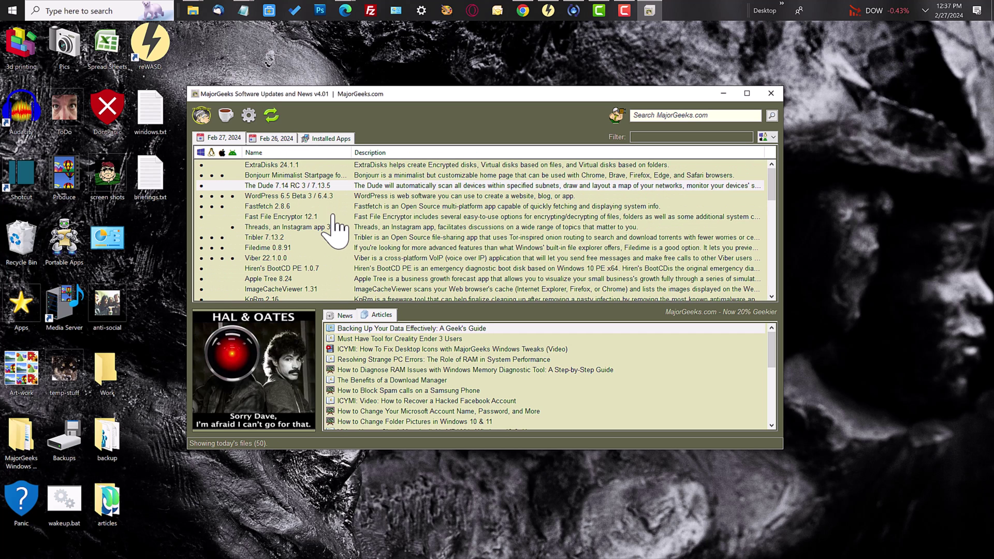